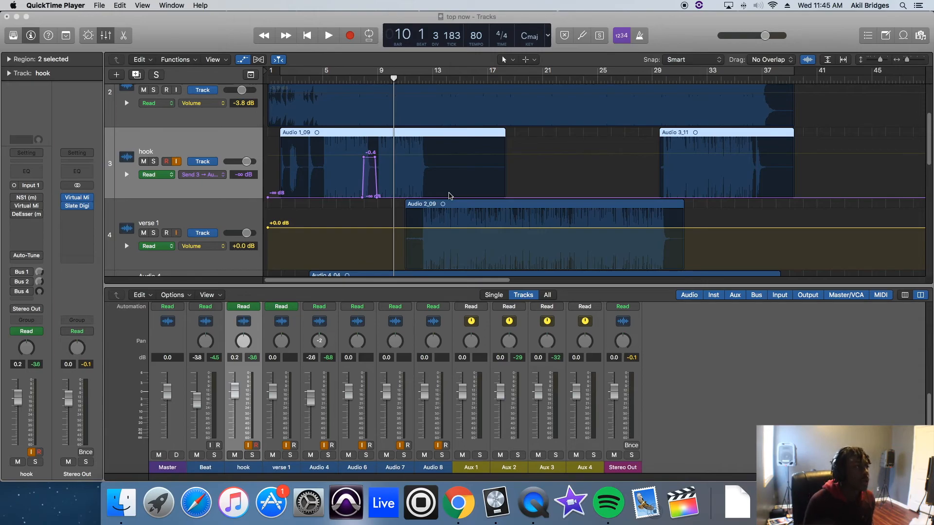
Step: Play the song from bar 9 into the verse to hear the vocals with their effects bypassed, then stop playback
click(202, 142)
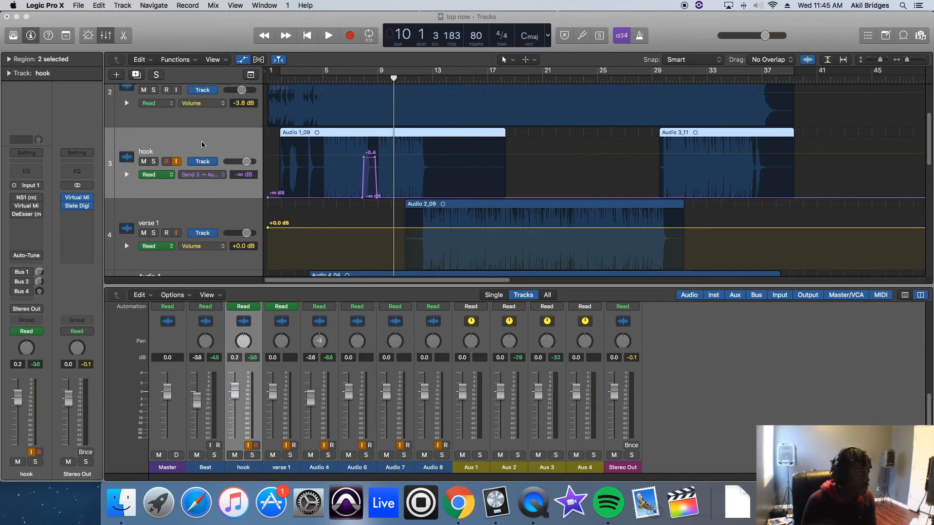
click(382, 81)
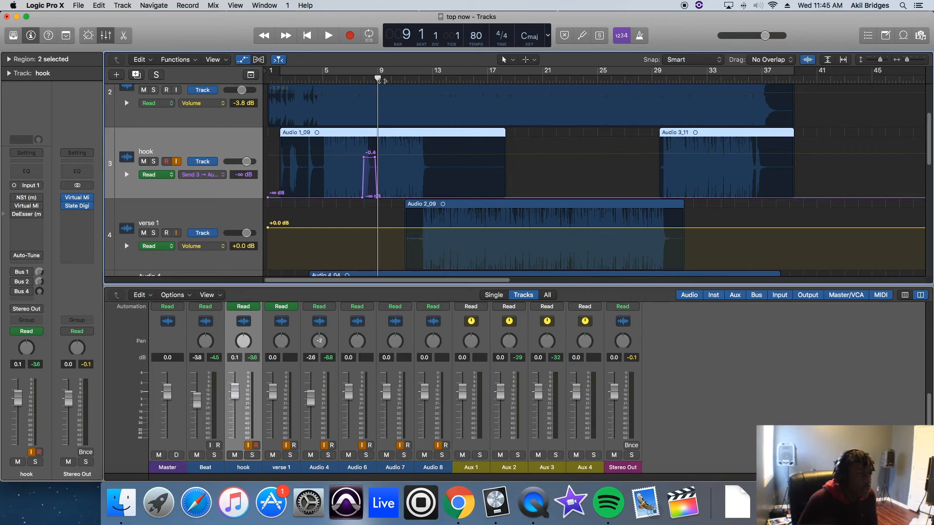
key(space)
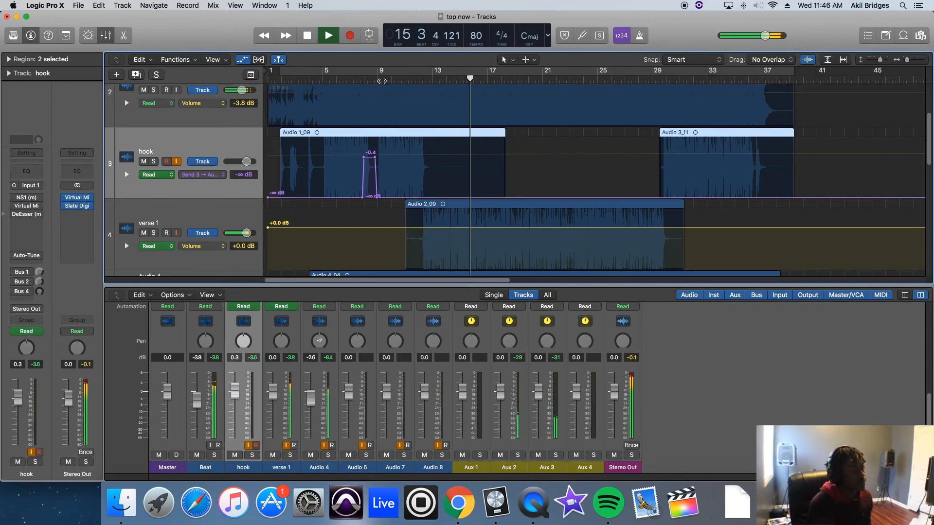
key(space)
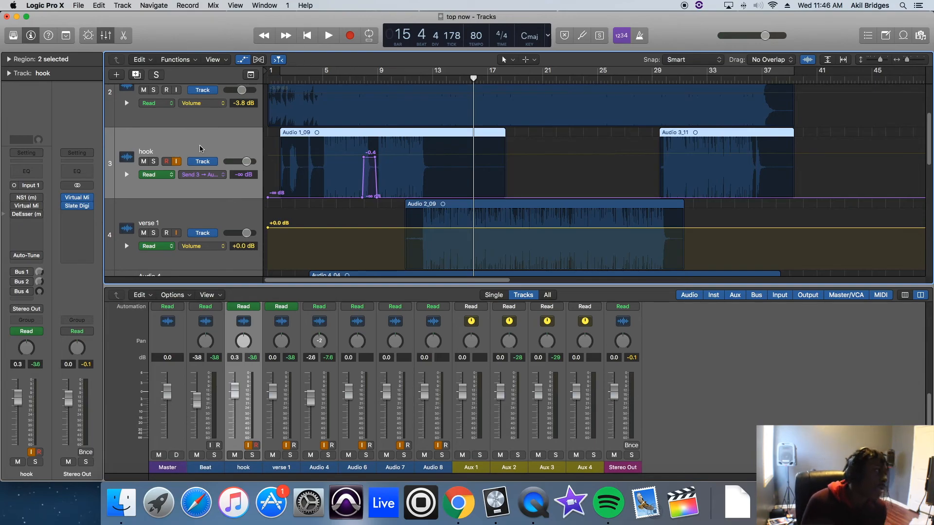
Step: Turn on the NS1 noise suppressor on the hook track and check its settings
mouse_move(16, 198)
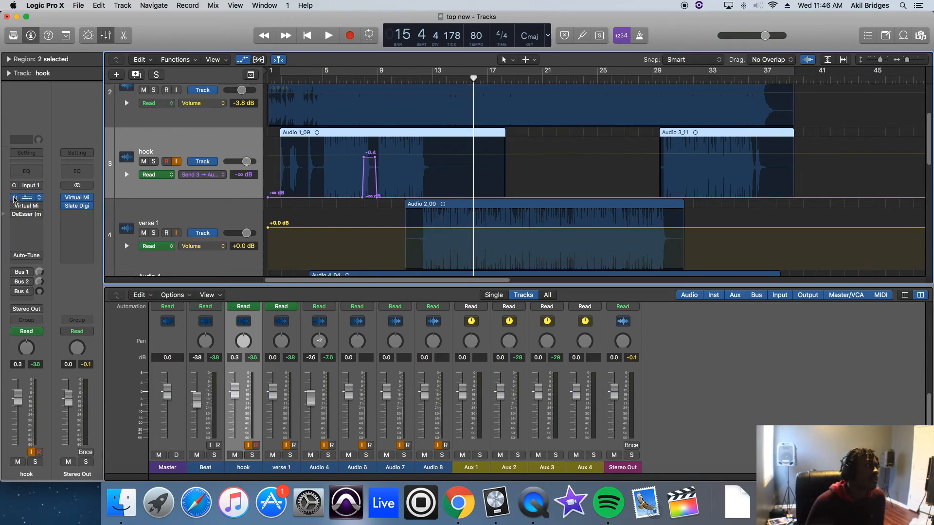
click(31, 199)
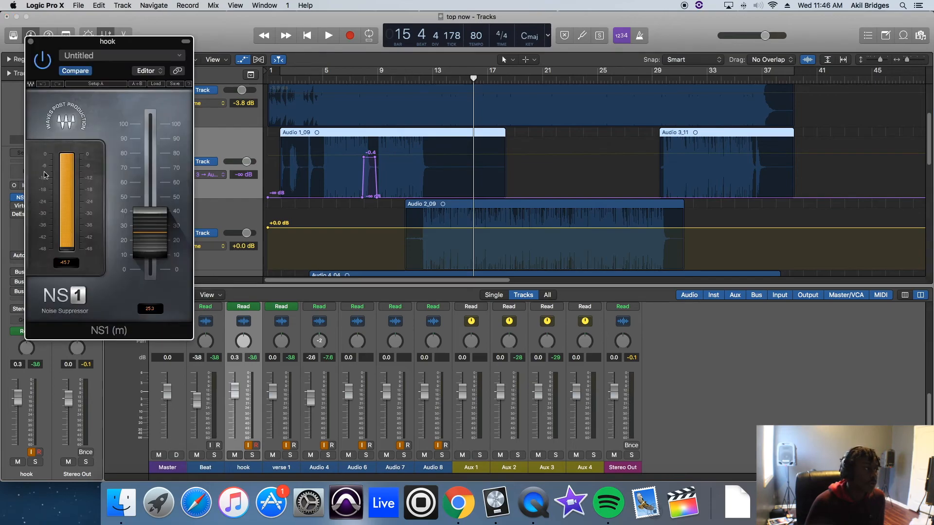
drag(147, 52, 617, 8)
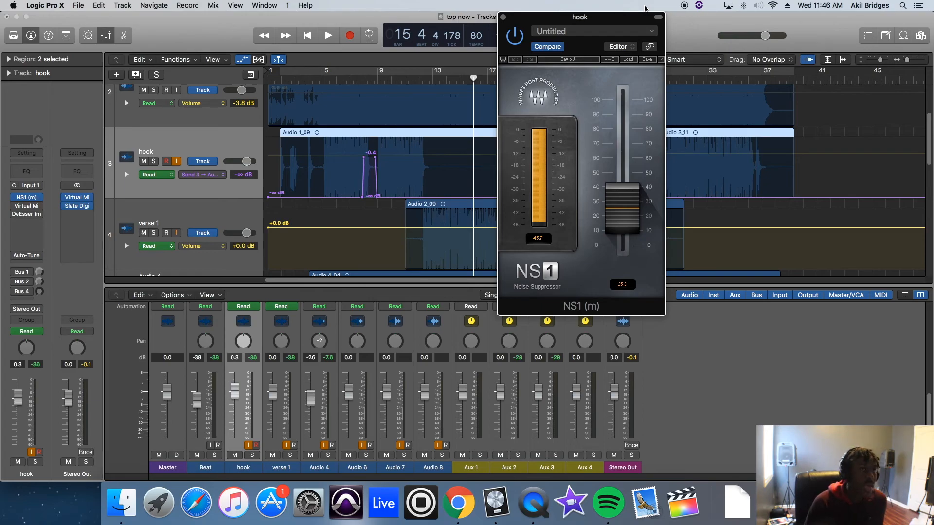
drag(628, 21, 645, 18)
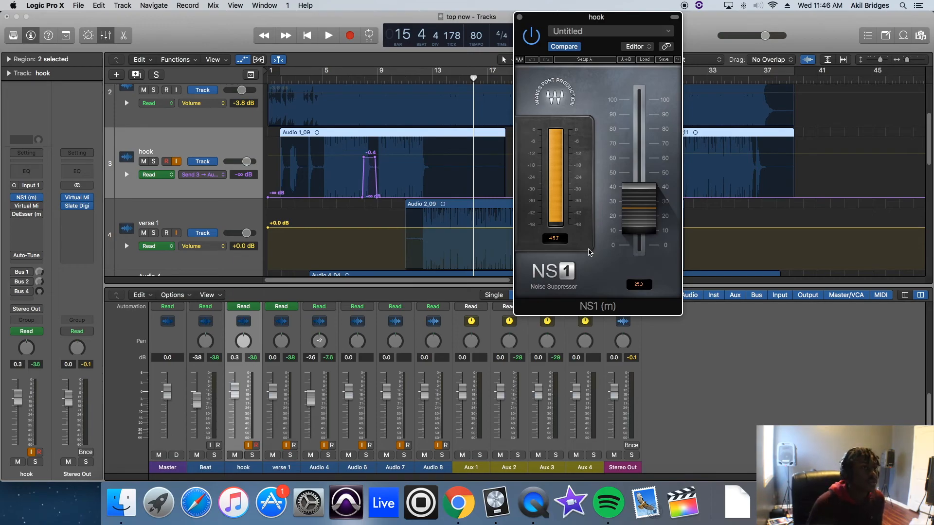
click(520, 17)
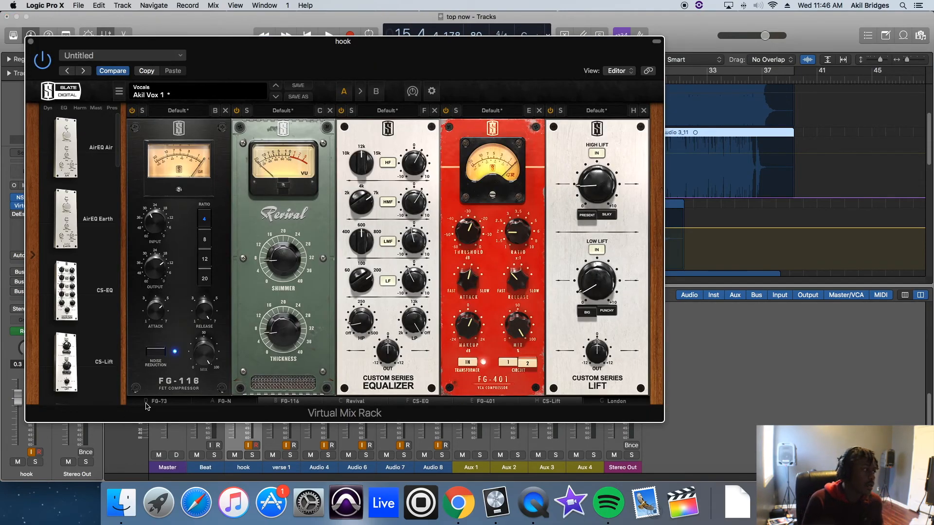
Step: Examine the module chain in the hook's Virtual Mix Rack, from FG-73 through to London
click(146, 404)
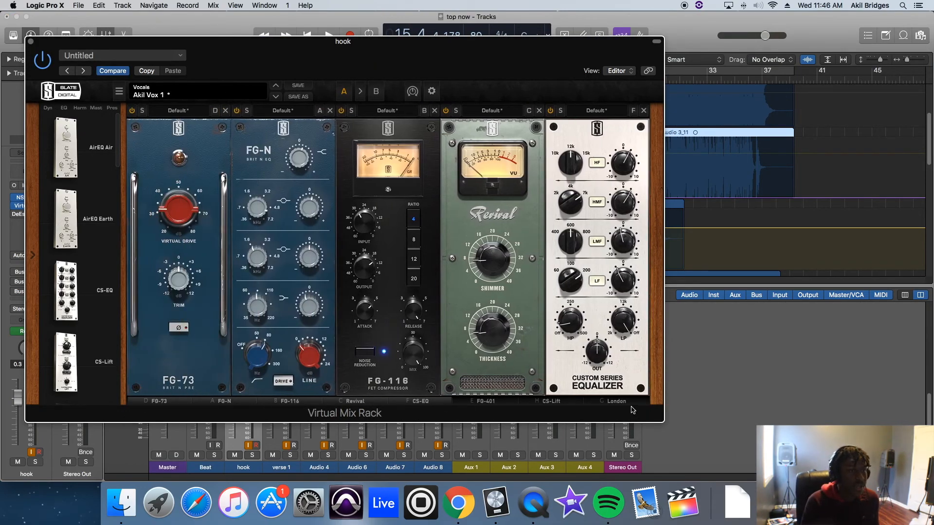
click(632, 409)
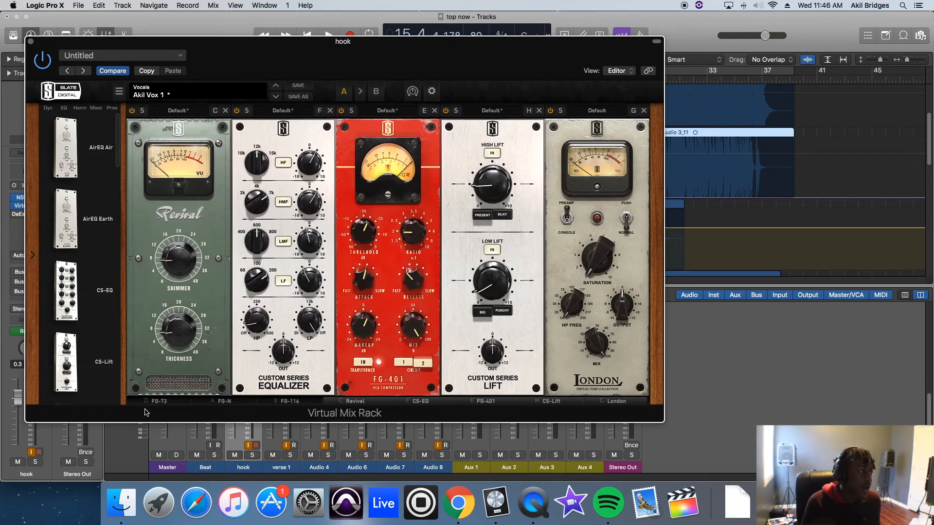
click(146, 405)
drag(485, 71, 588, 64)
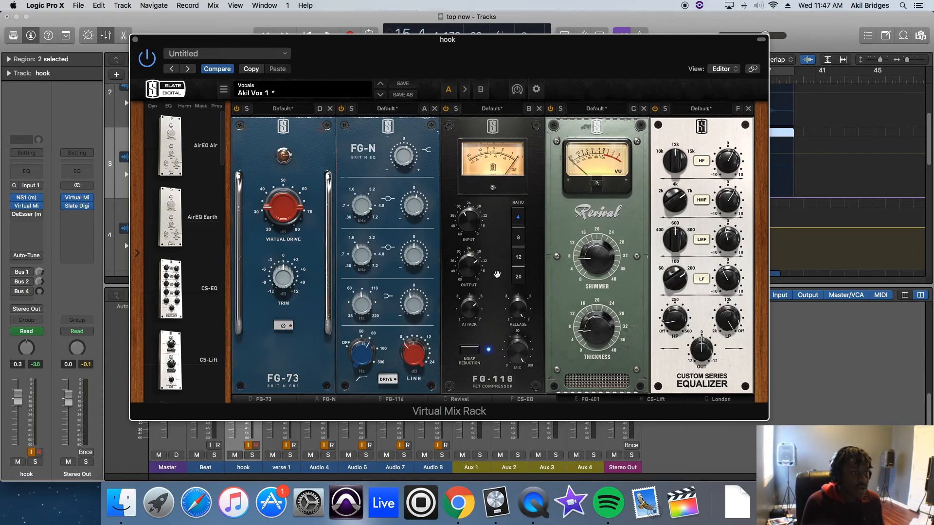
click(593, 400)
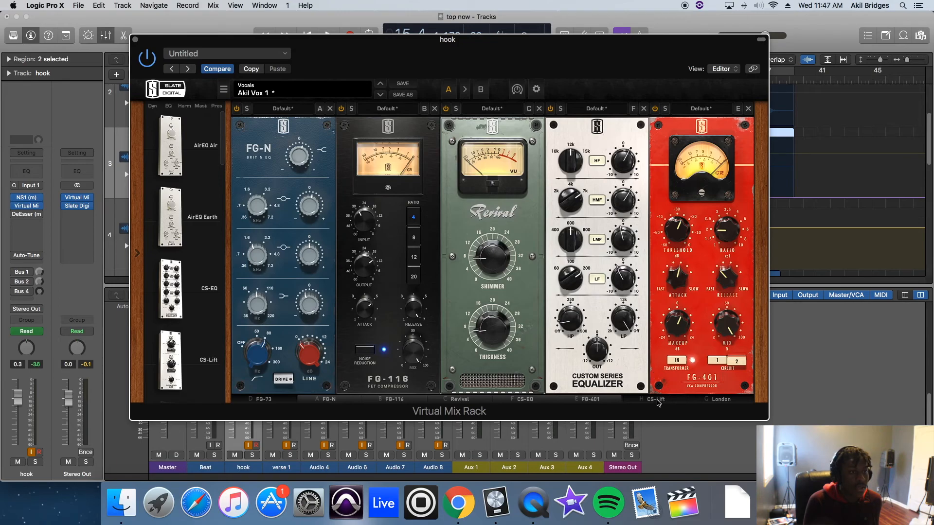
click(657, 400)
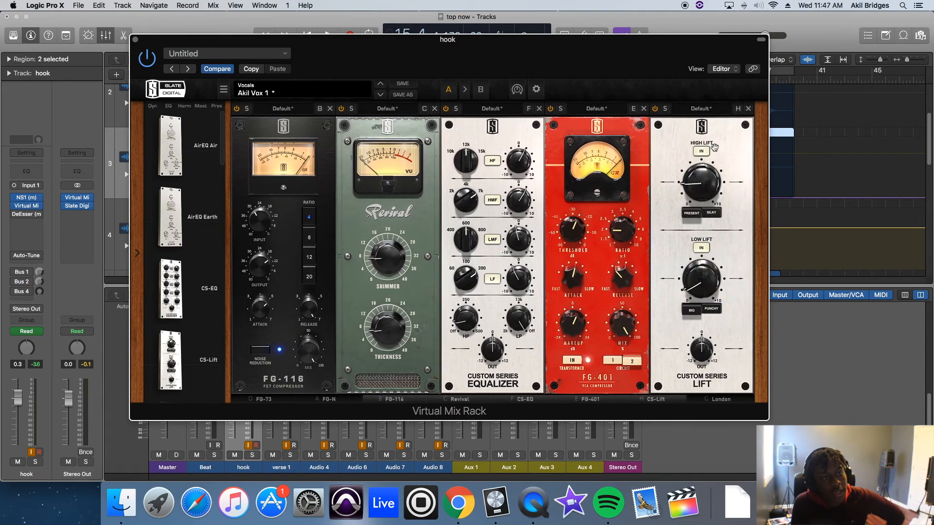
click(721, 400)
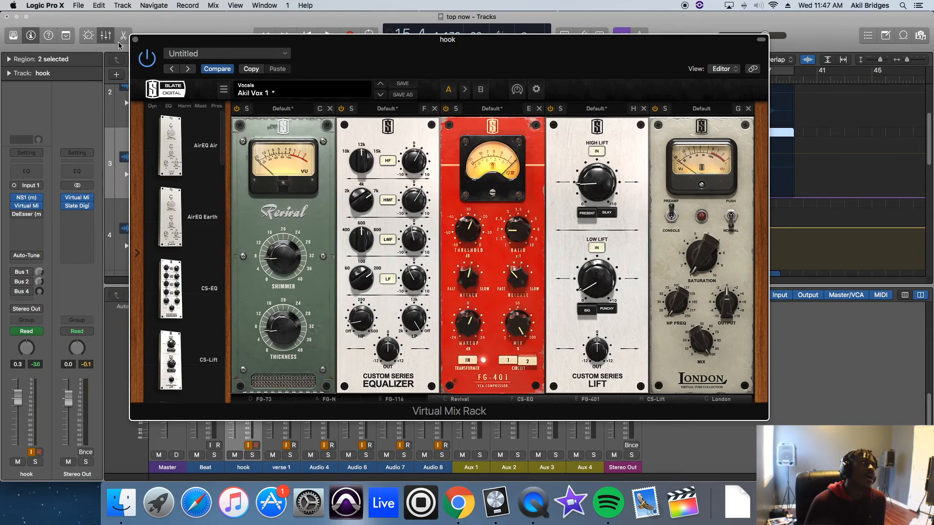
click(136, 40)
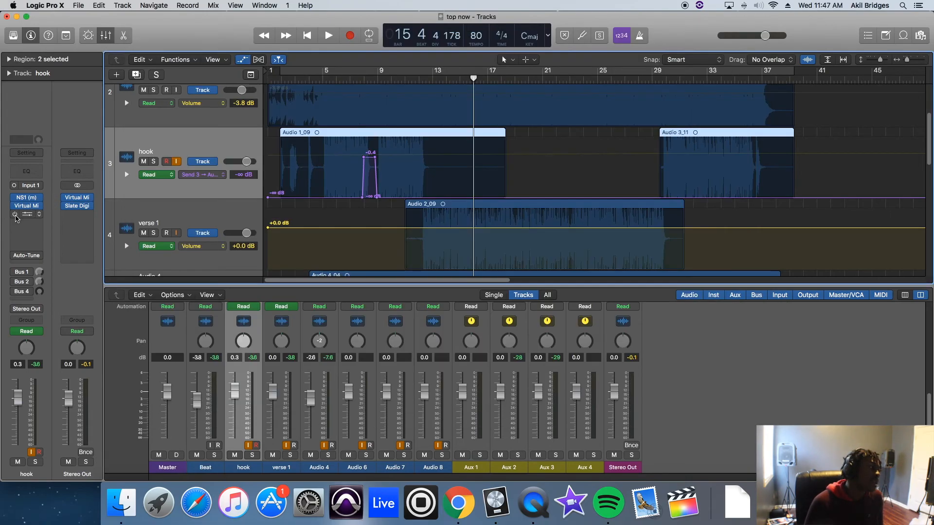
Step: Turn on the hook's Bus 1 and Bus 2 sends and check their RVerb and H-Delay effects
click(24, 273)
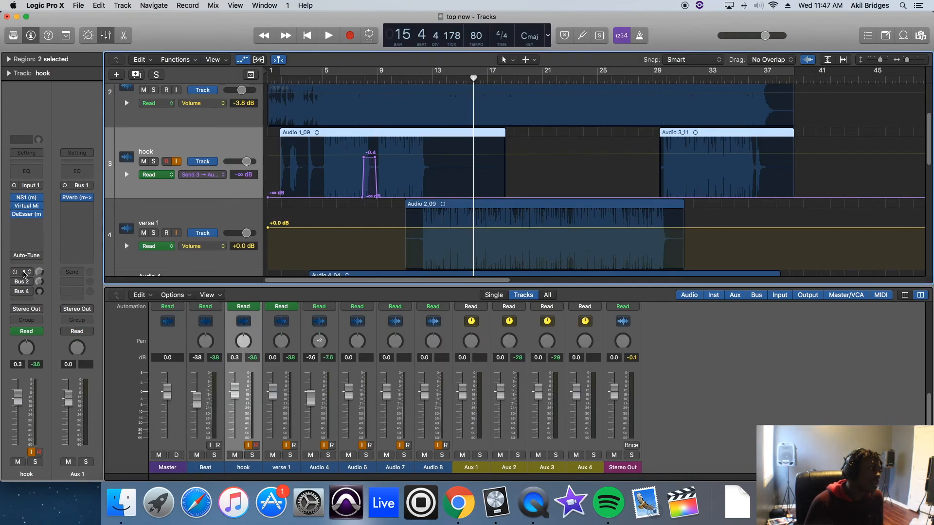
click(76, 199)
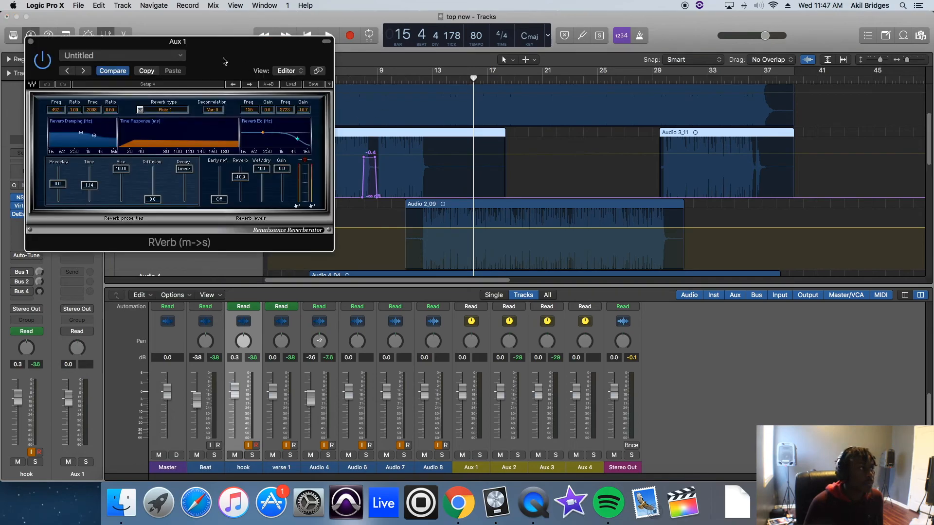
click(31, 43)
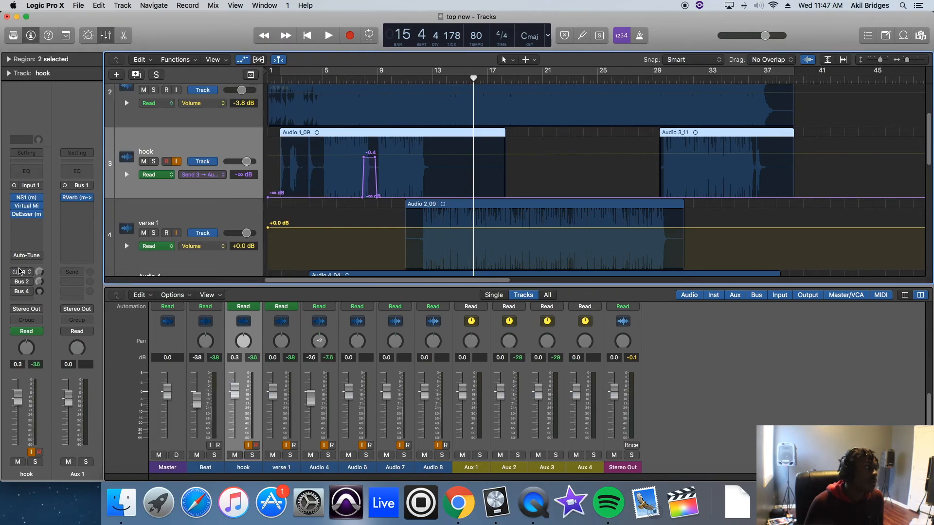
click(23, 282)
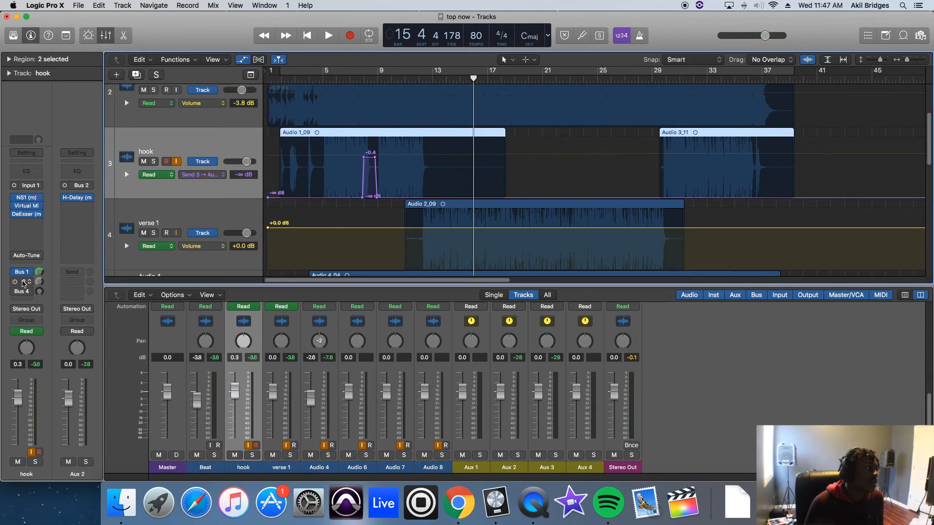
click(77, 197)
click(31, 42)
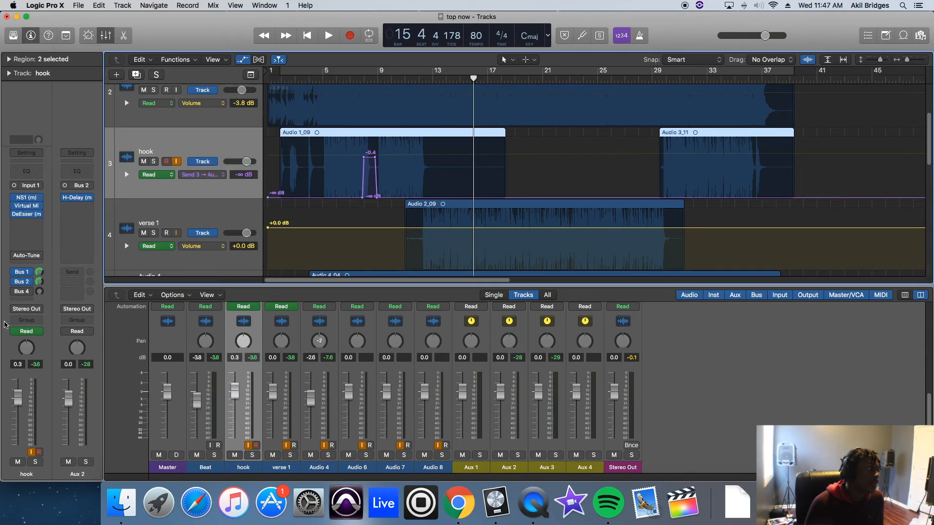
Step: Inspect the Repeater delay that receives the hook's Bus 4 send, and turn that send on
click(21, 291)
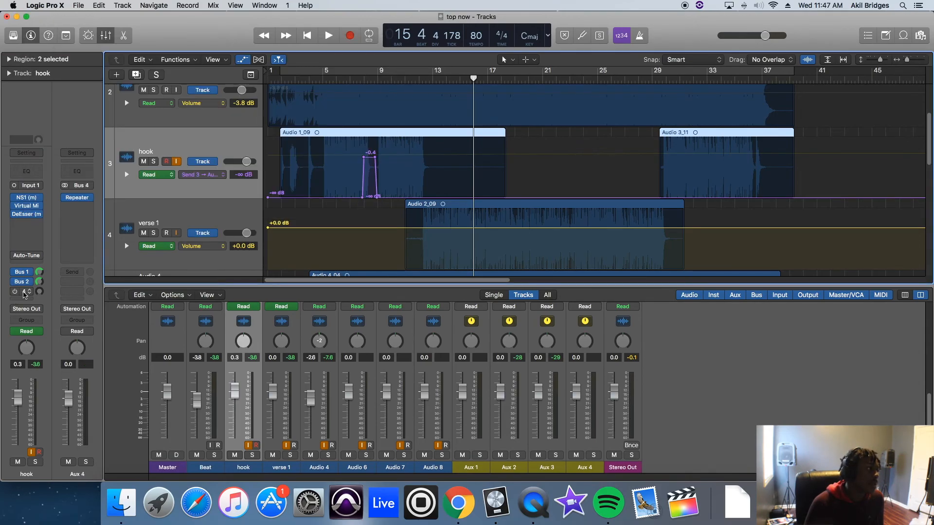
click(77, 197)
drag(341, 41, 480, 18)
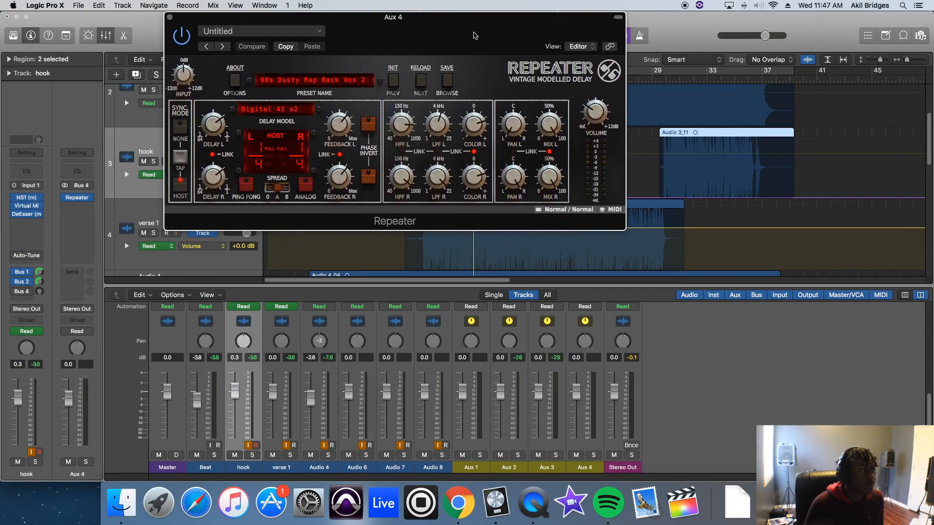
click(170, 17)
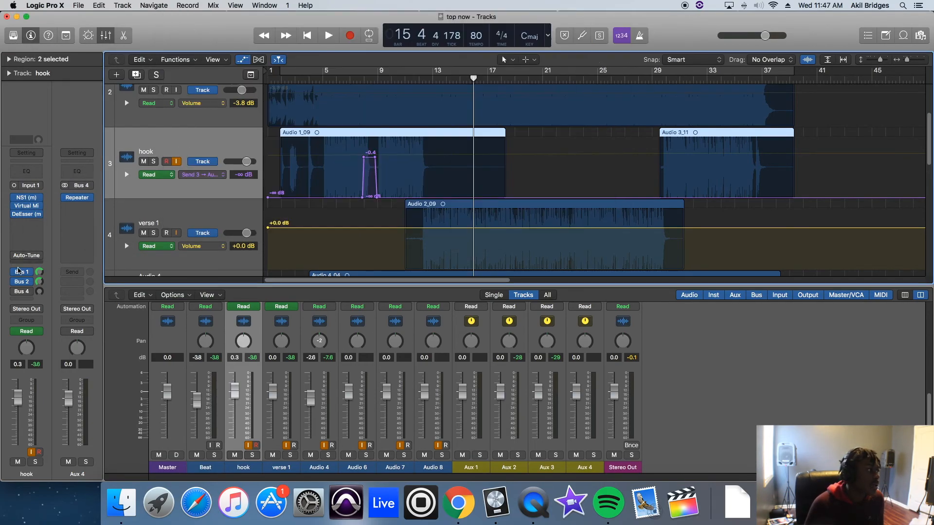
Step: Return the playhead to bar 9 and browse the module library in the hook's Virtual Mix Rack
click(26, 206)
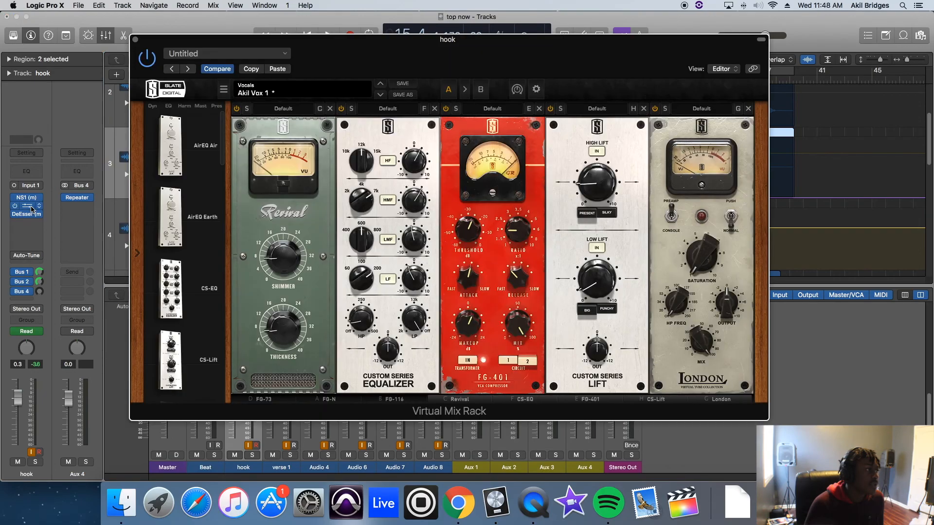
click(136, 39)
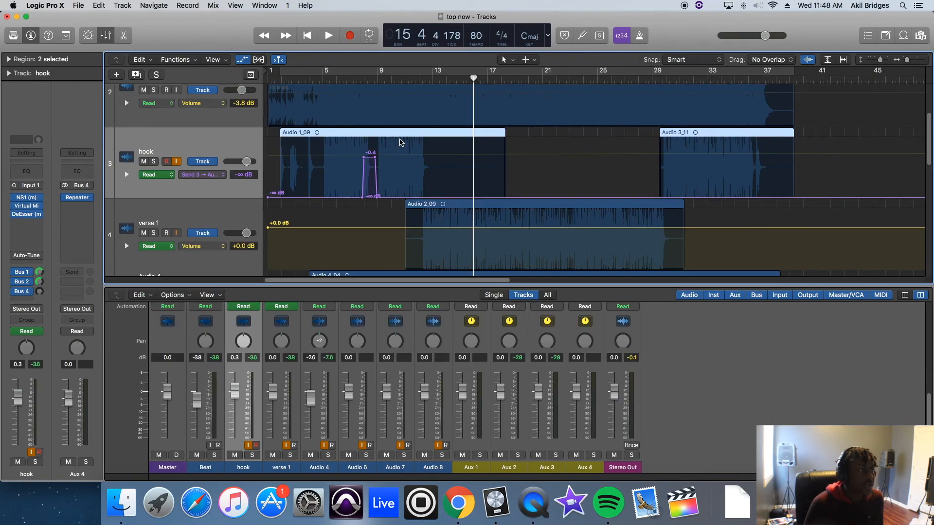
click(380, 80)
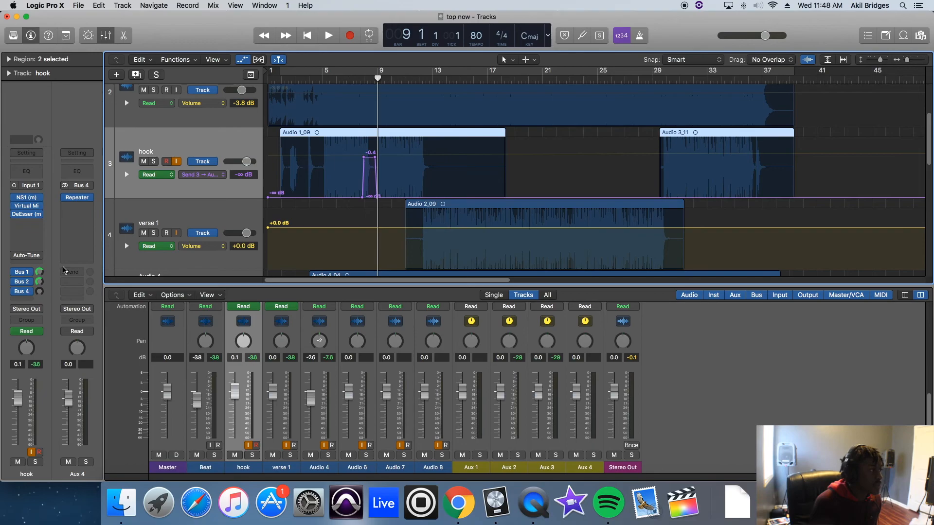
click(27, 206)
scroll(215, 148, down, 15)
scroll(210, 233, down, 5)
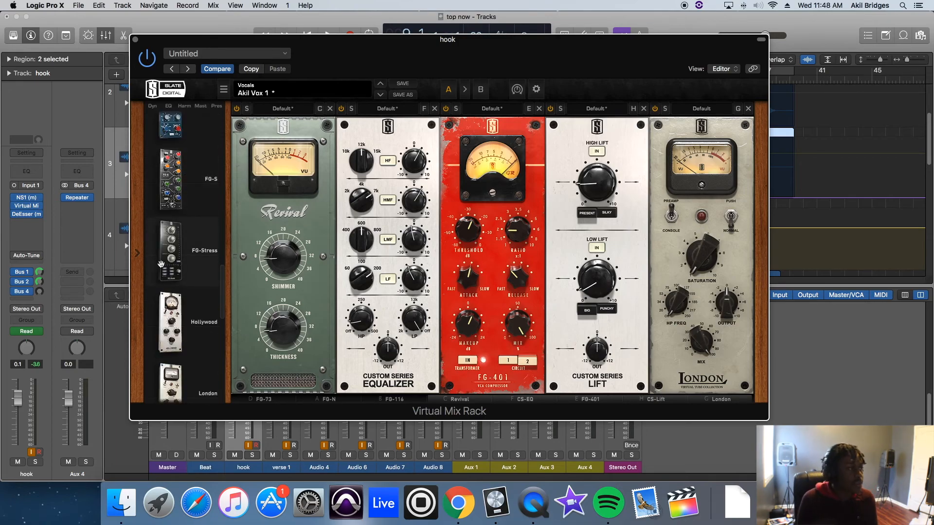
scroll(166, 234, up, 10)
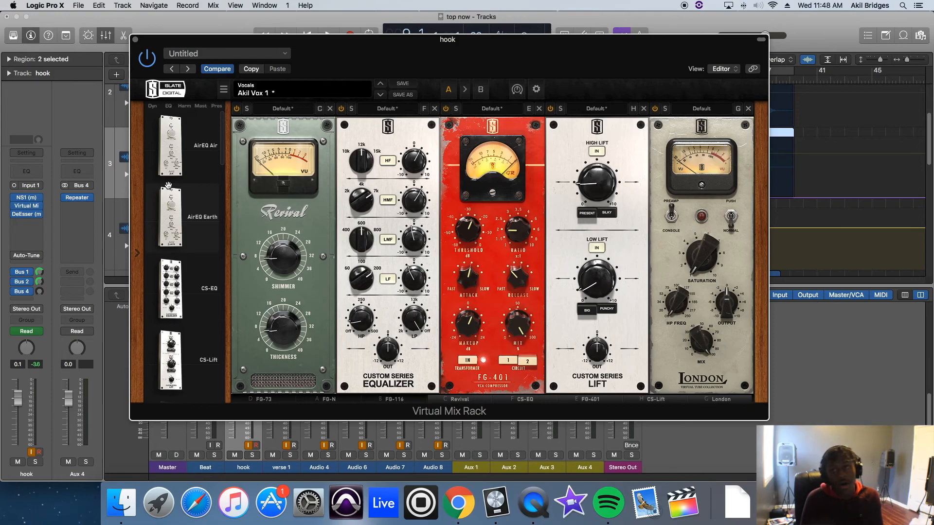
mouse_move(168, 185)
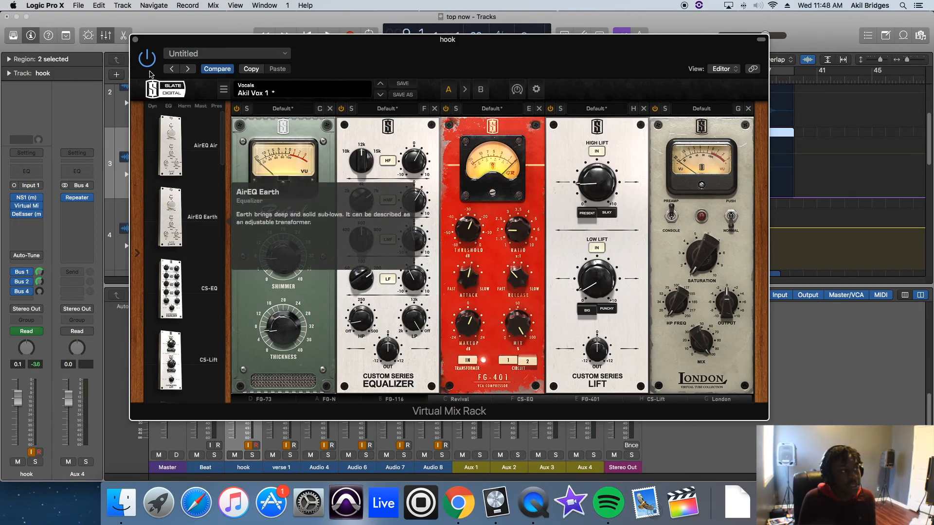
click(136, 39)
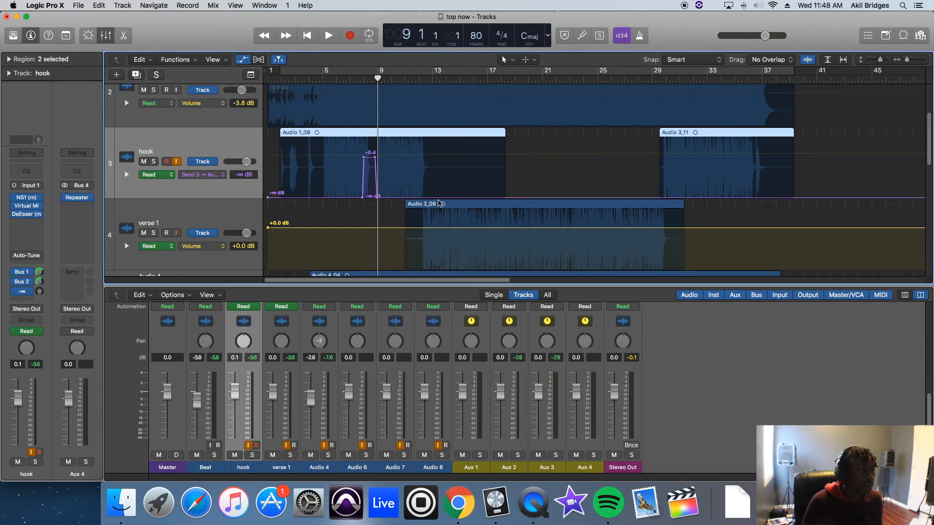
Step: On the verse 1 track, turn on NS1, Virtual Mix Rack and DeEsser along with the Bus 1 and Bus 2 sends
click(206, 217)
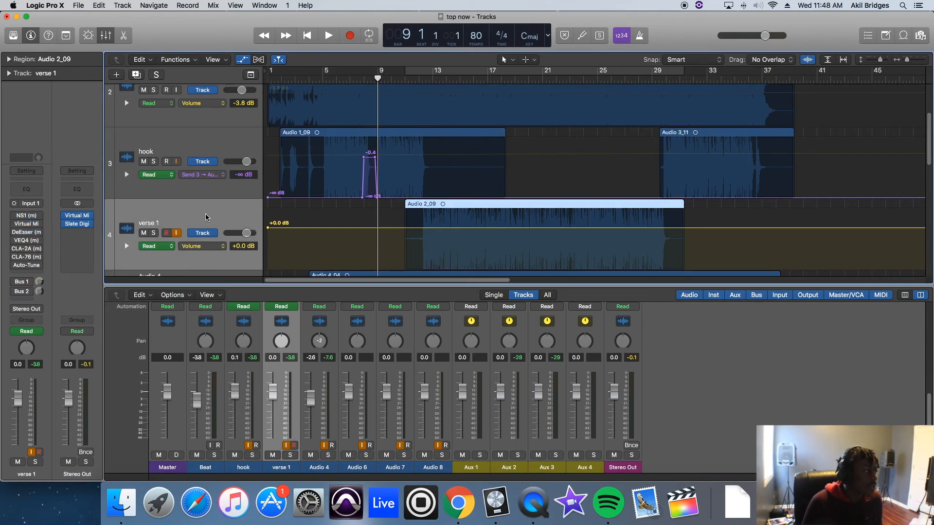
click(15, 216)
click(15, 224)
click(15, 233)
click(15, 241)
click(15, 282)
click(15, 291)
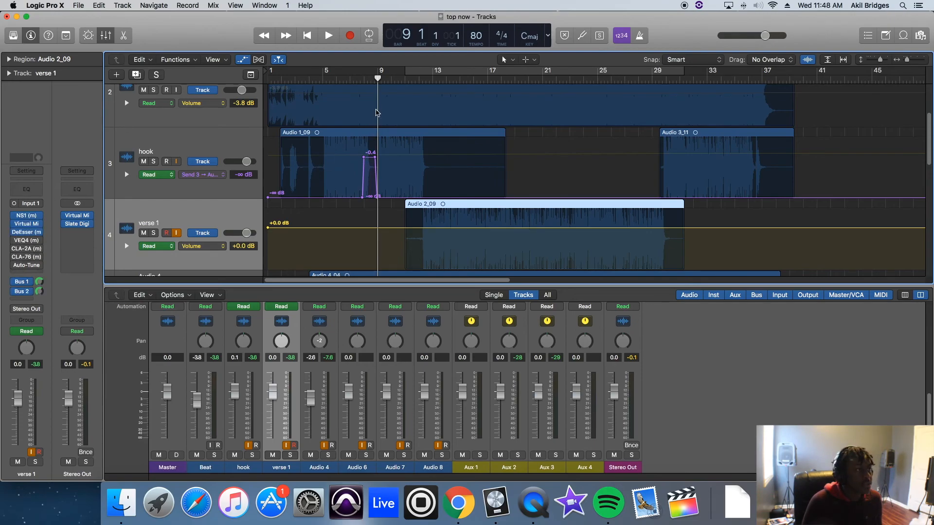
Step: Play from bar 9 and shorten the end of the hook's first region to just before bar 13
key(space)
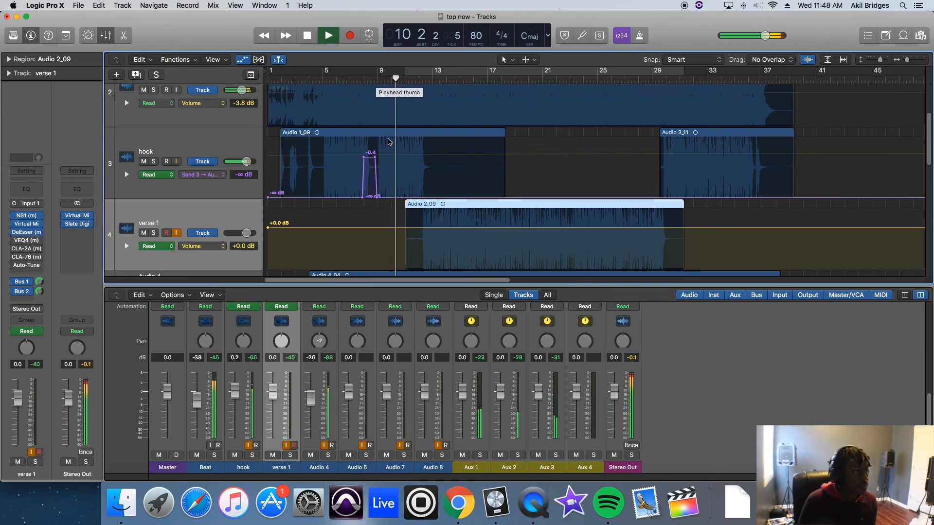
scroll(424, 155, down, 2)
scroll(425, 154, up, 3)
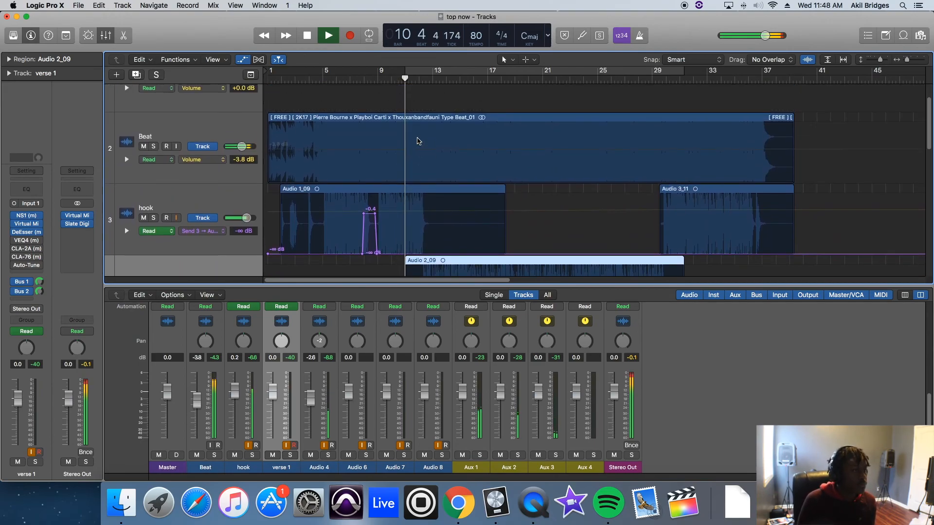
scroll(418, 141, down, 1)
drag(504, 178, 430, 180)
scroll(439, 179, down, 1)
scroll(439, 179, down, 3)
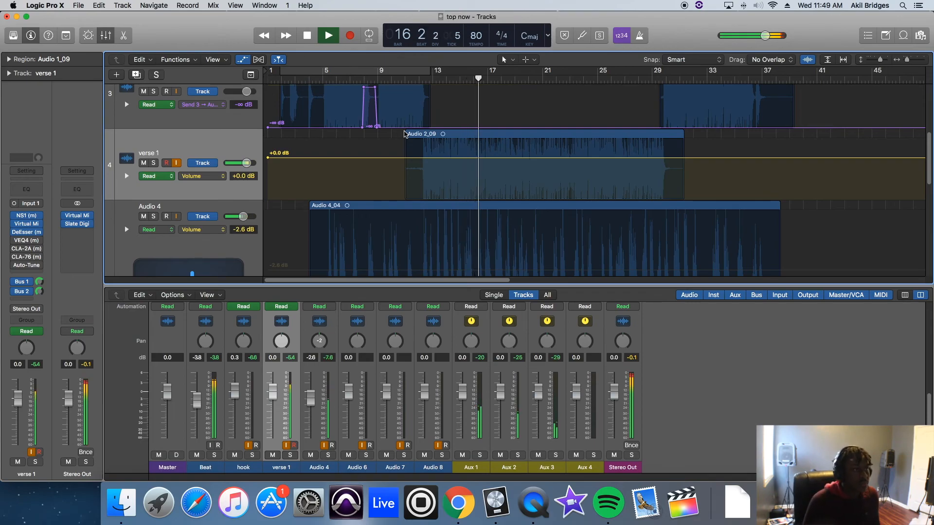
Step: Stop playback and select the Master track to show the Stereo Out plug-in chain
scroll(519, 185, up, 5)
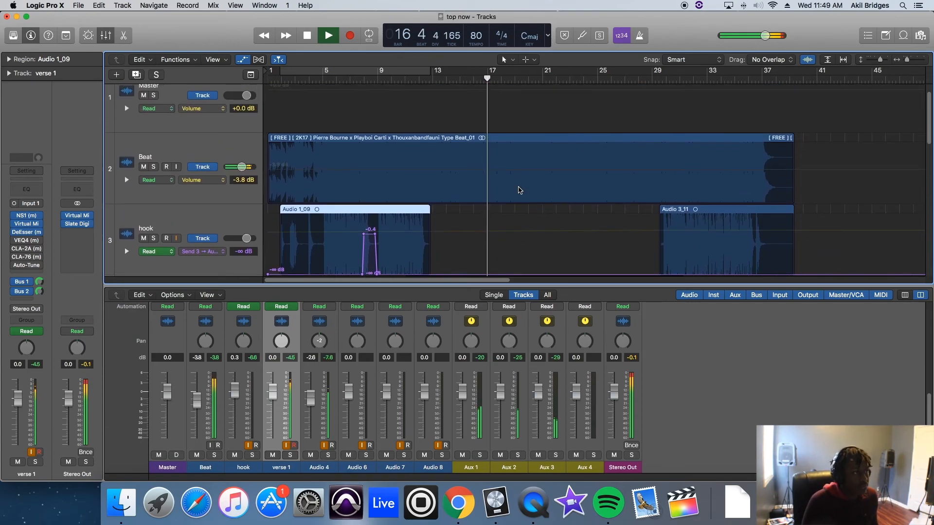
scroll(520, 190, up, 1)
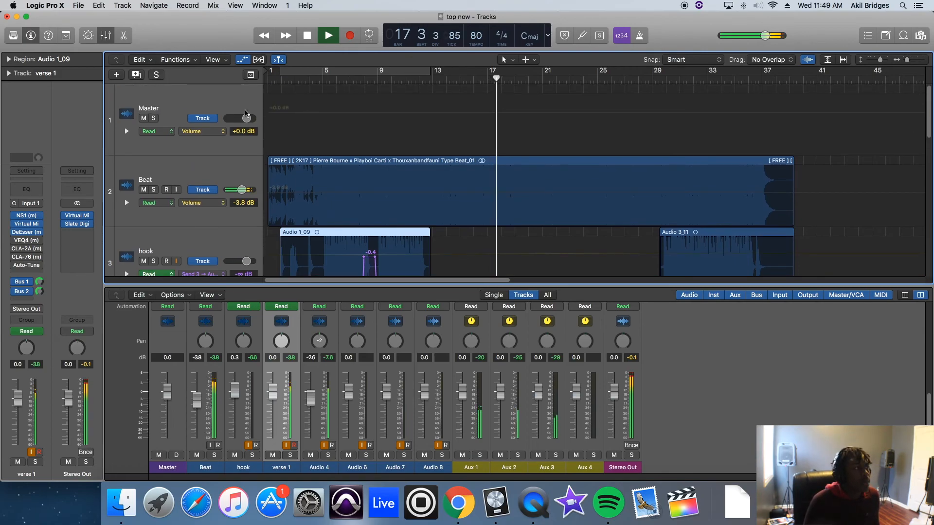
key(space)
click(261, 122)
scroll(603, 175, down, 3)
scroll(599, 184, up, 3)
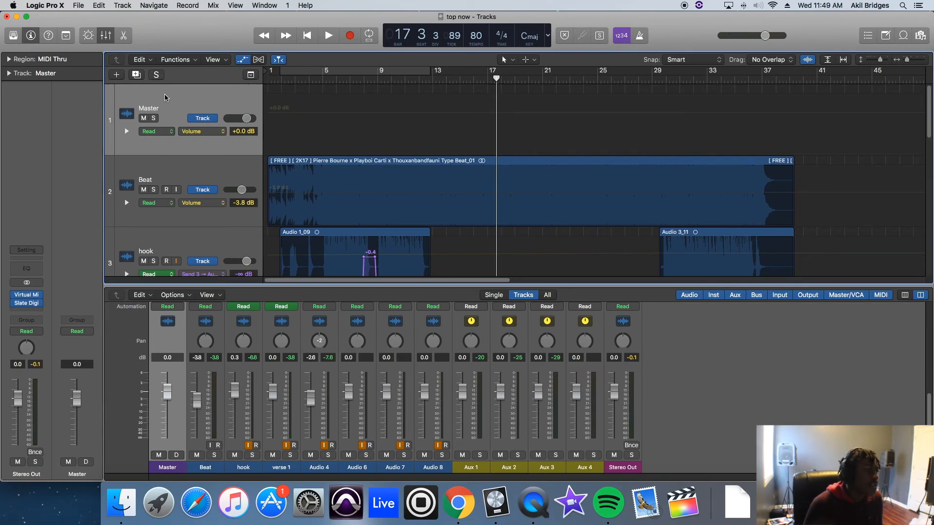
click(639, 324)
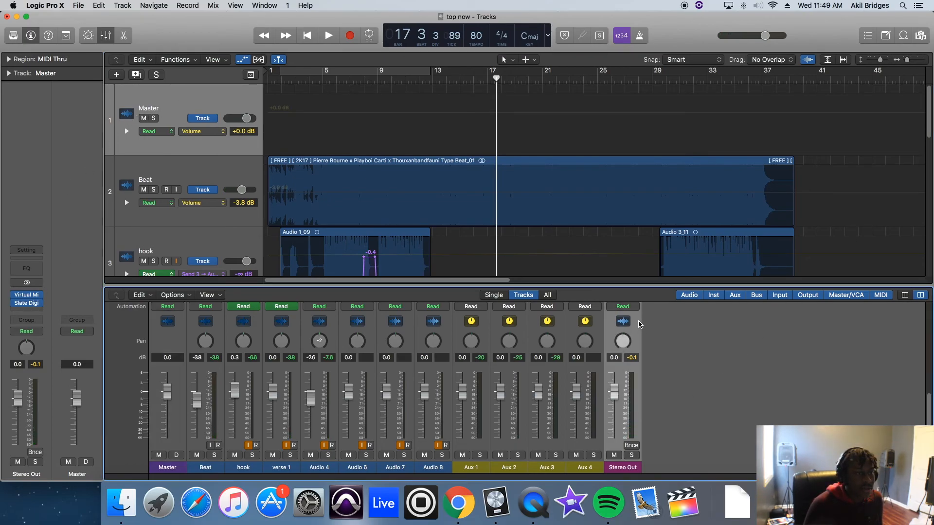
right_click(639, 325)
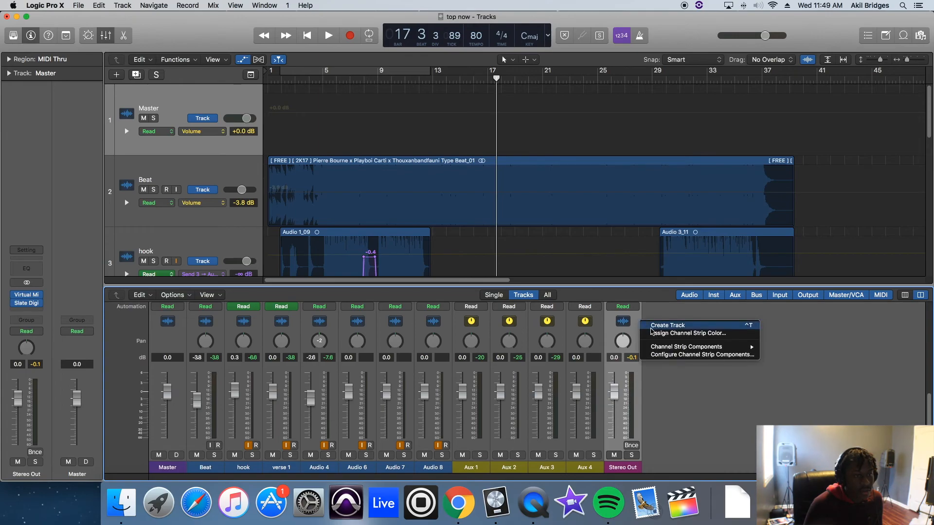
click(785, 406)
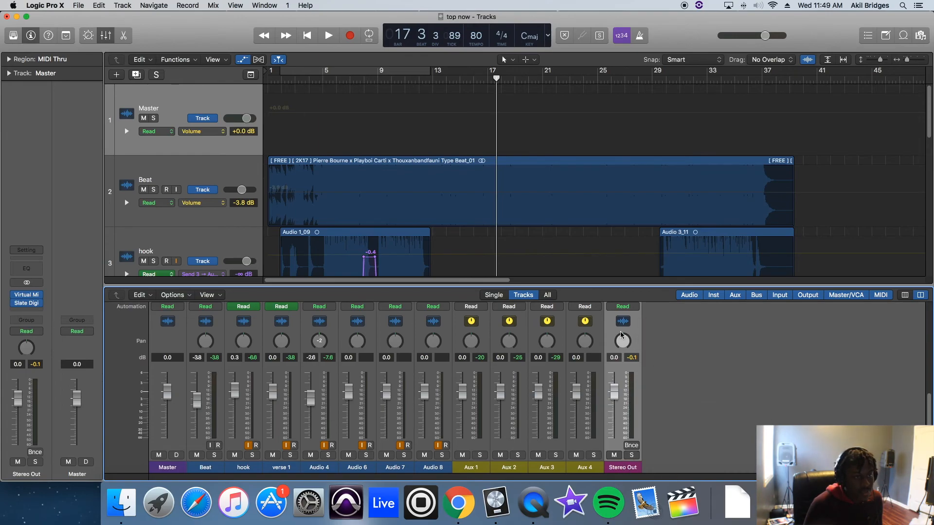
Step: Compare the hook from just before bar 5 with the Stereo Out's Virtual Mix Rack and FG-X bypassed and switched back on
click(244, 91)
click(15, 296)
click(15, 304)
scroll(412, 198, down, 3)
scroll(438, 204, up, 3)
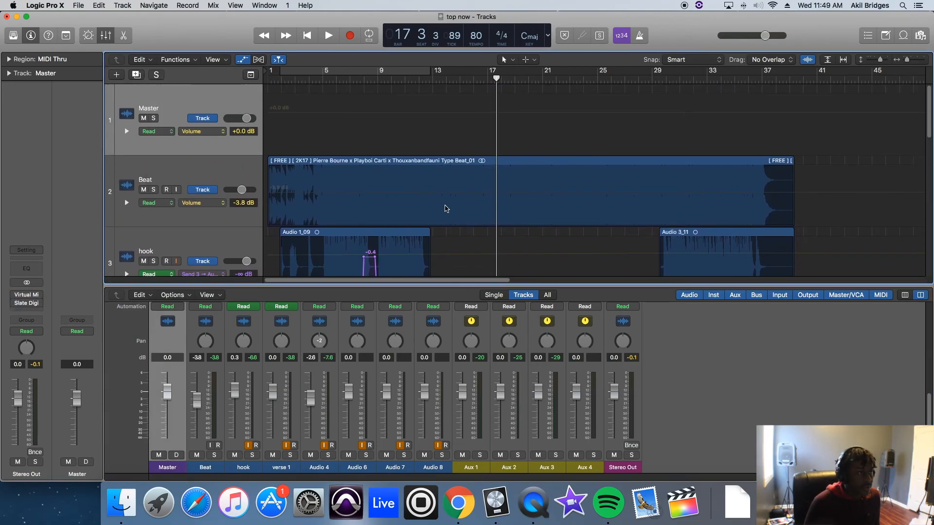
click(408, 233)
key(space)
click(320, 79)
mouse_move(17, 296)
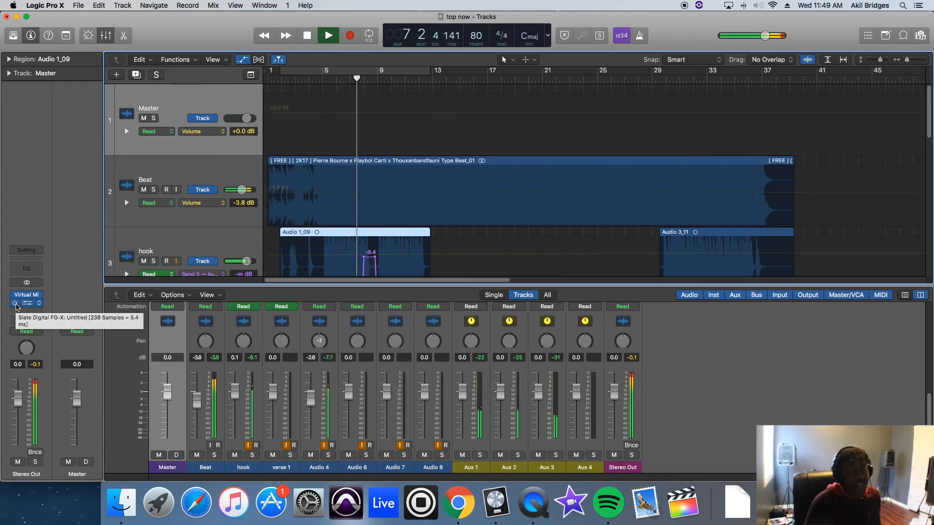
key(space)
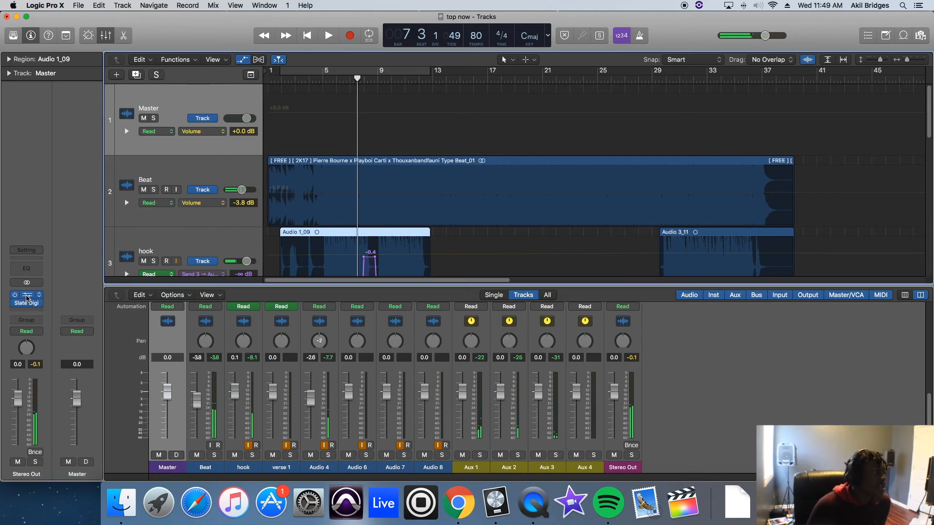
Step: Inspect the Custom Series Equalizer in the Stereo Out's Virtual Mix Rack
click(27, 297)
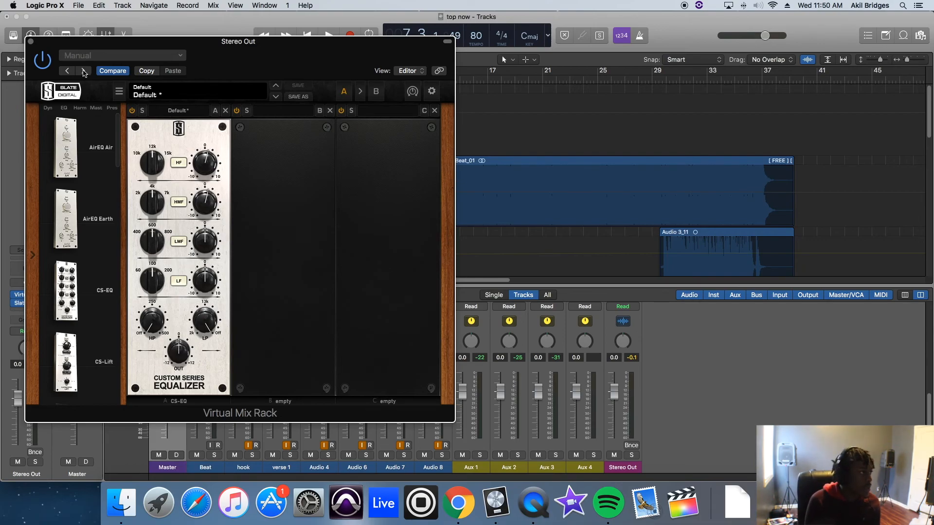
click(31, 42)
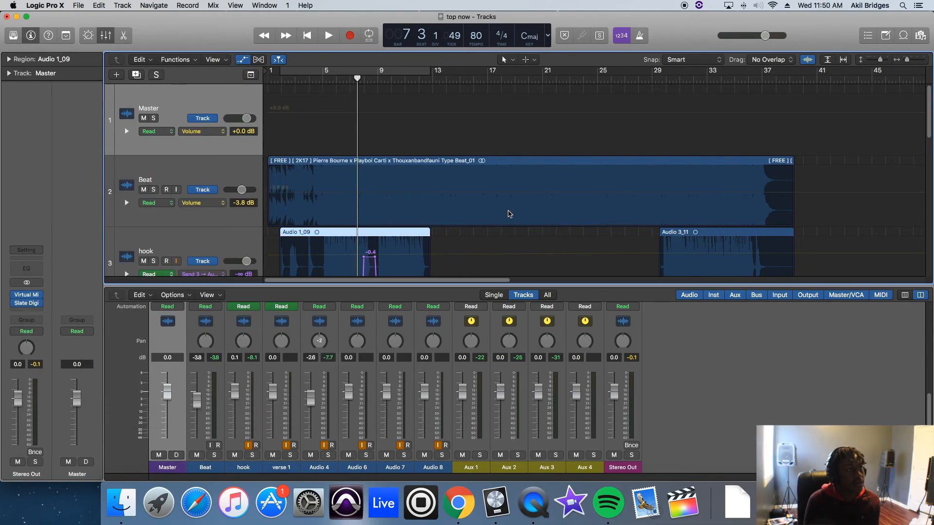
click(522, 189)
click(422, 164)
scroll(418, 161, down, 2)
scroll(419, 161, up, 2)
click(195, 105)
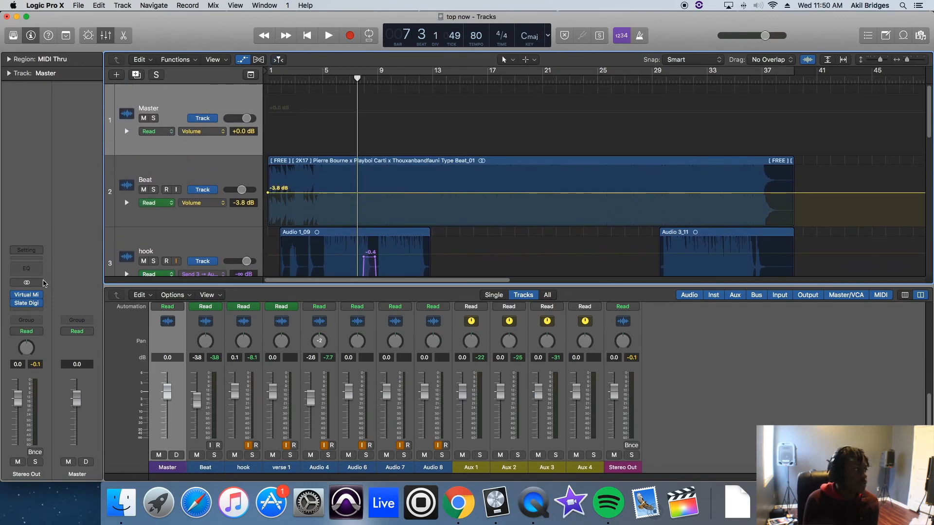
click(26, 296)
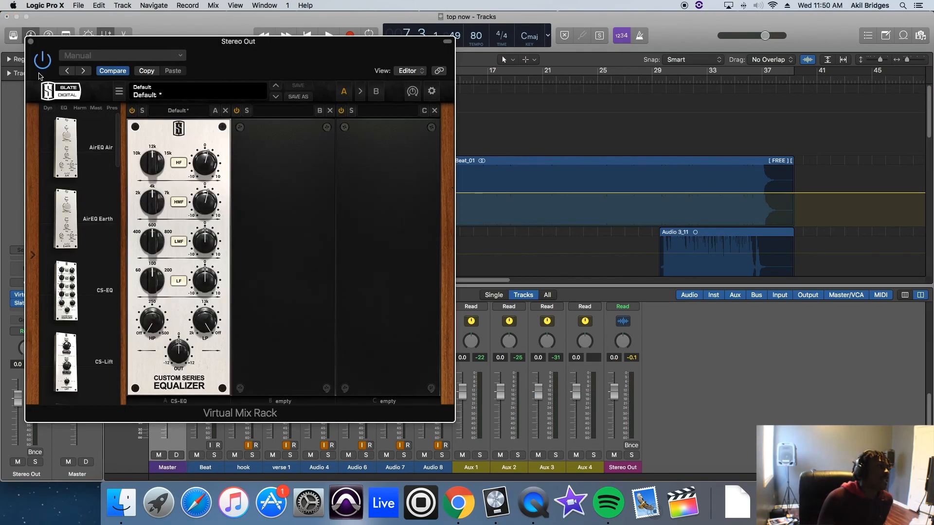
click(31, 43)
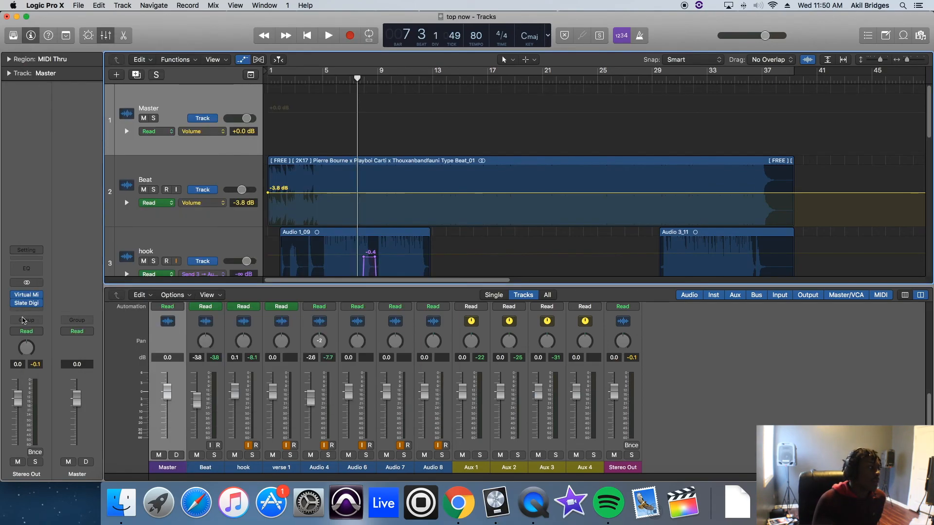
Step: Open the Stereo Out's Slate Digital FG-X, move its window clear of the channel strip, and nudge the FG Level gain
click(27, 305)
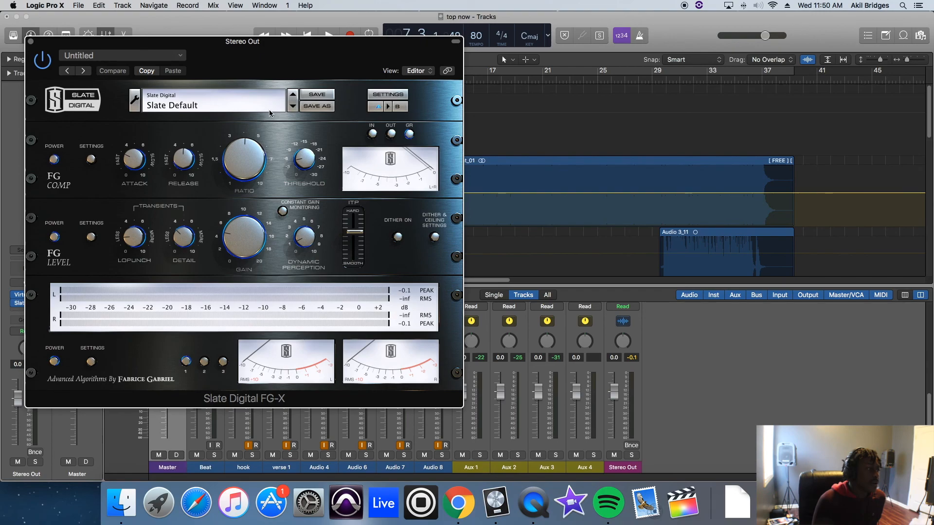
drag(275, 58, 402, 39)
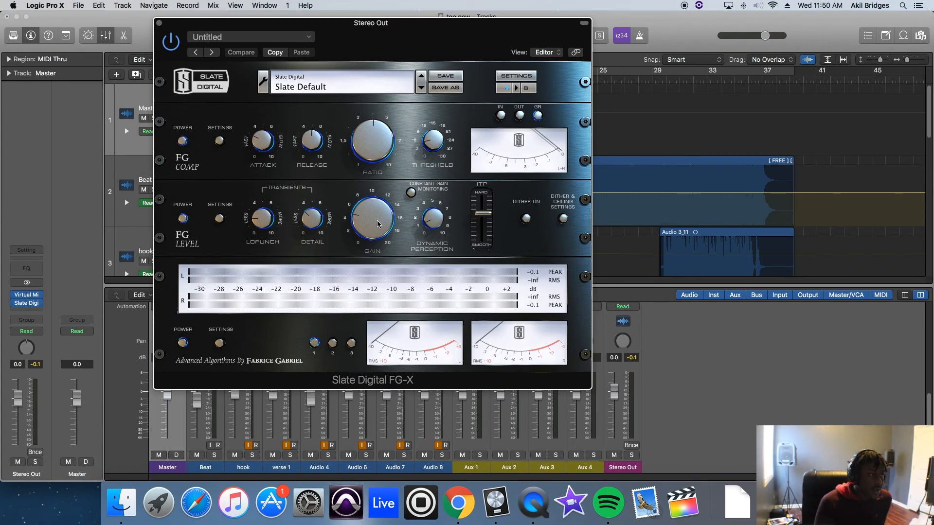
drag(378, 221, 377, 219)
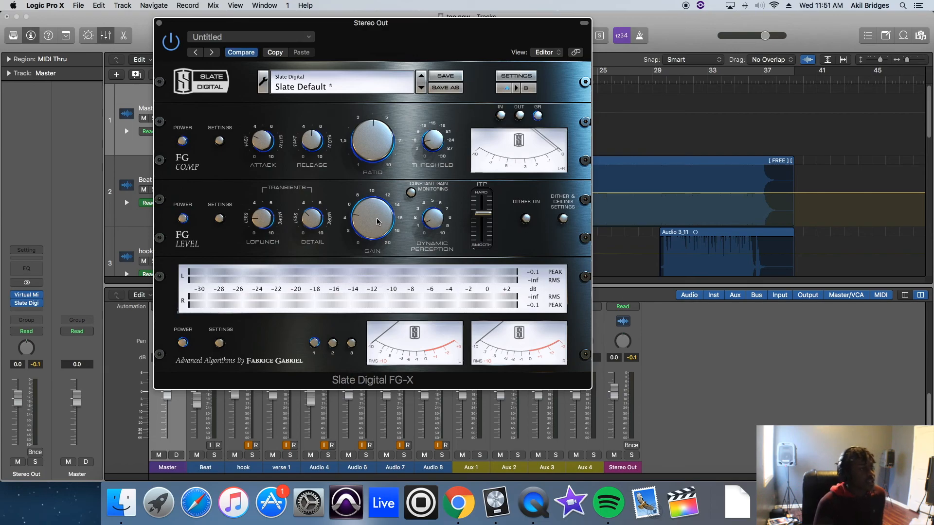
Step: Play the song in short passages and examine the FG-X compression and level meters
key(space)
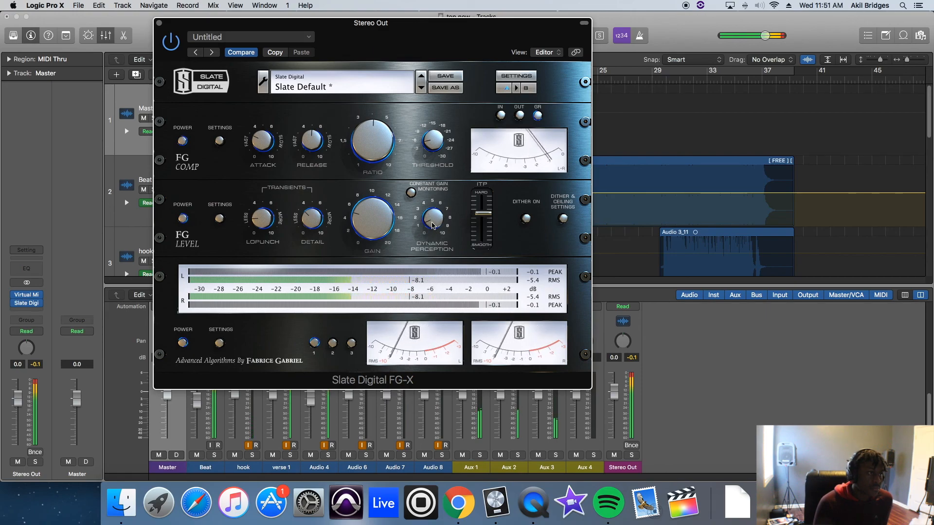
key(space)
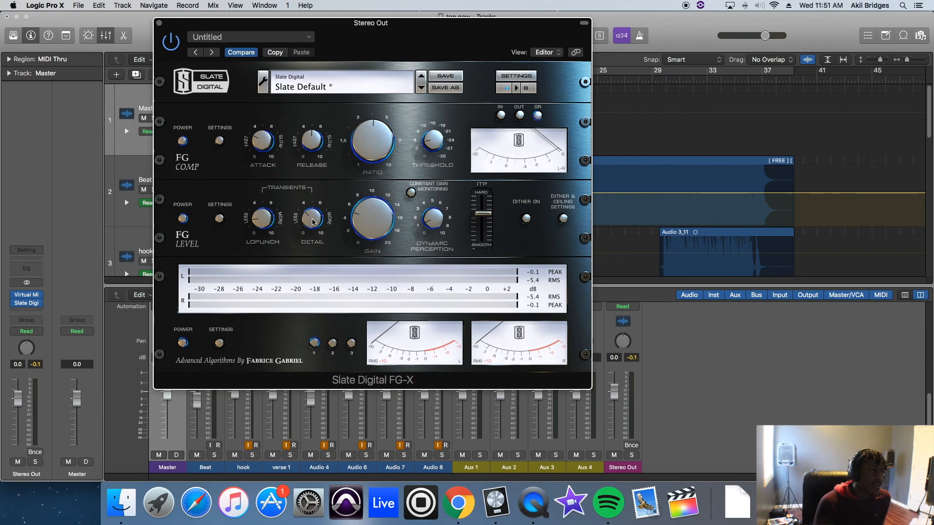
key(space)
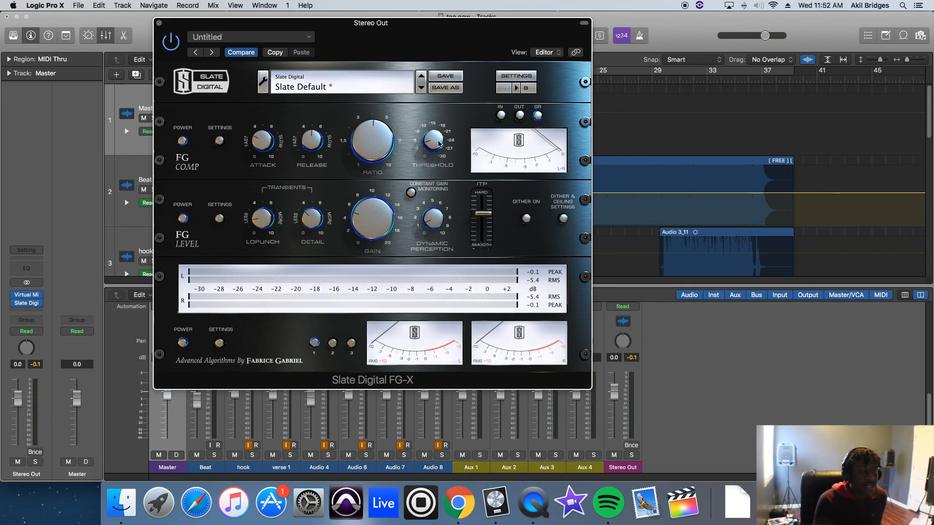
key(space)
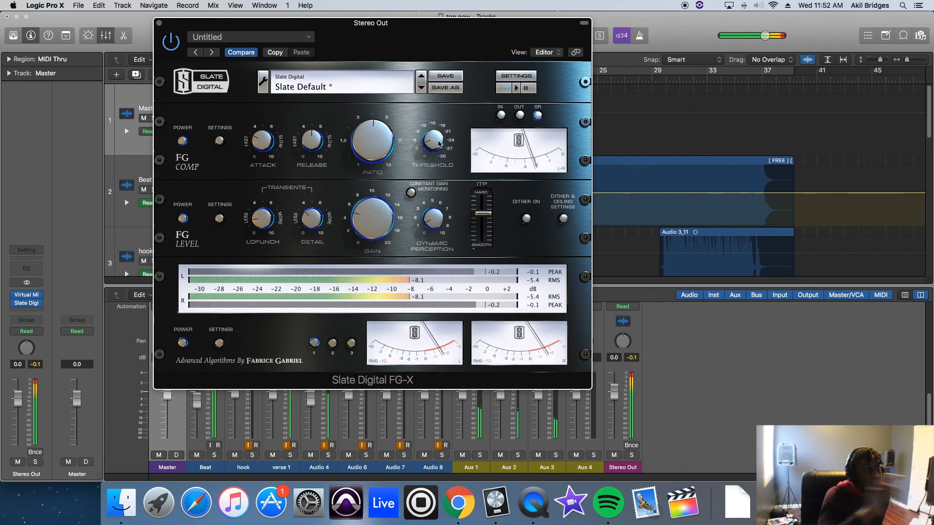